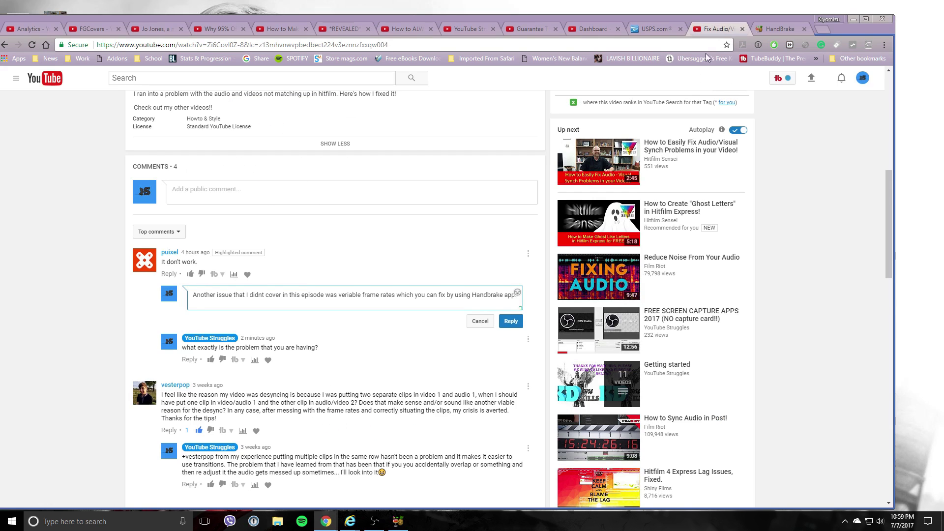
- Scroll up from the comments to the player and Videolytics panel (325 views, 4.00% engagement)
{"action": "scroll", "coordinate": [415, 198], "scroll_direction": "up", "scroll_amount": 8}
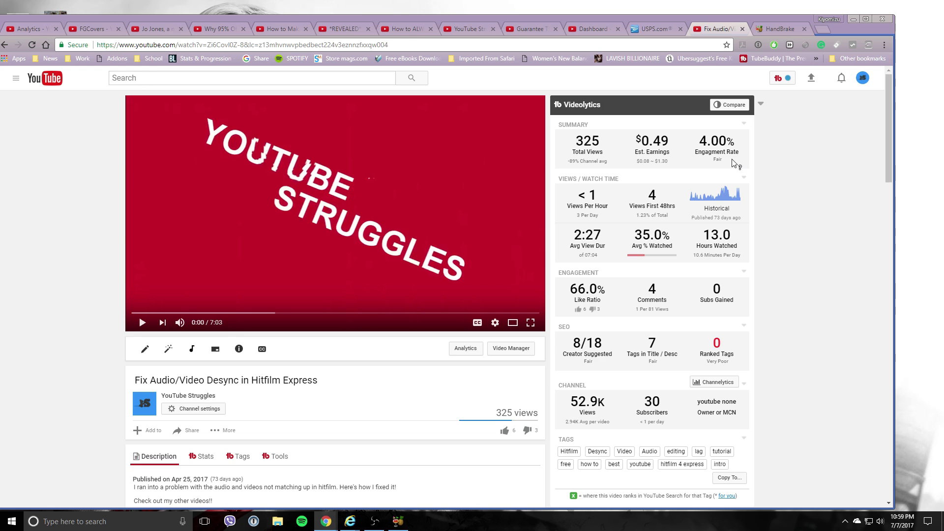
{"action": "mouse_move", "coordinate": [735, 164]}
{"action": "left_click_drag", "start_coordinate": [563, 20], "coordinate": [584, 16]}
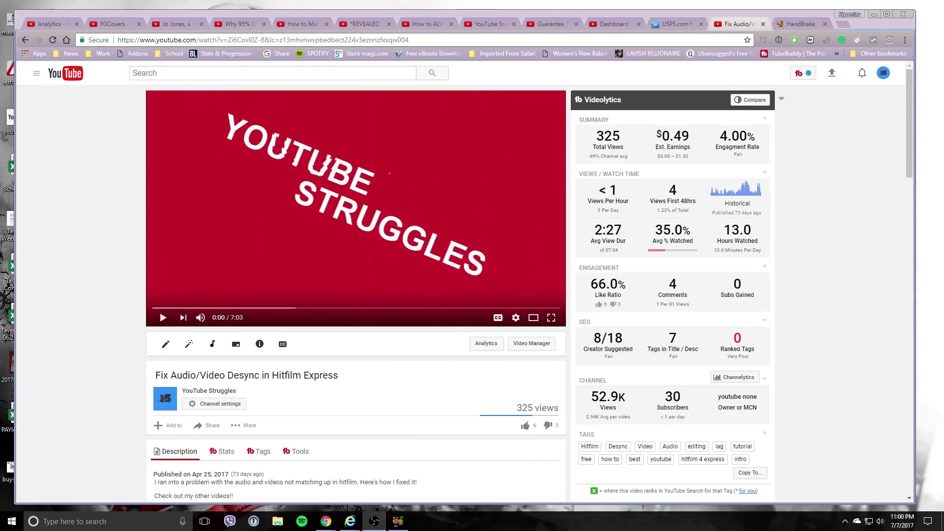
- On handbrake.fr, download the 64-bit Windows installer for HandBrake 1.0.7
{"action": "left_click", "coordinate": [804, 23]}
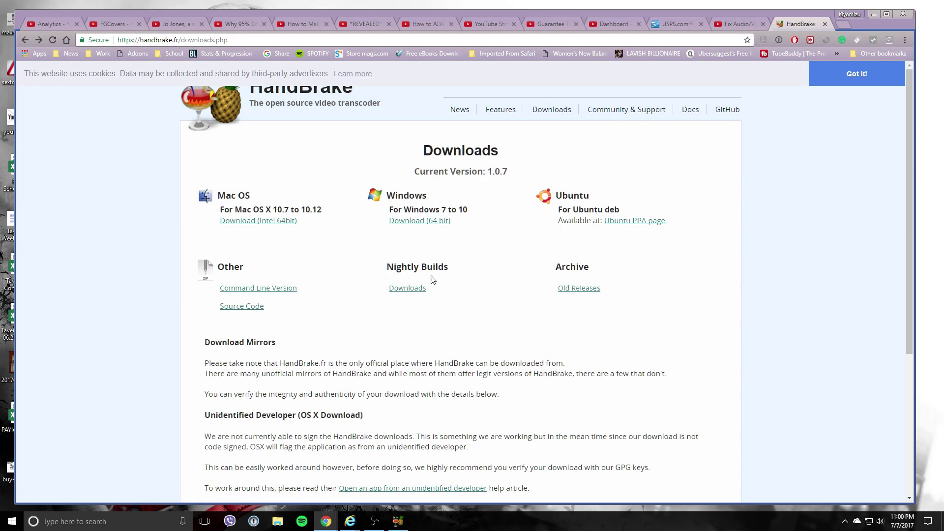
{"action": "left_click", "coordinate": [438, 223]}
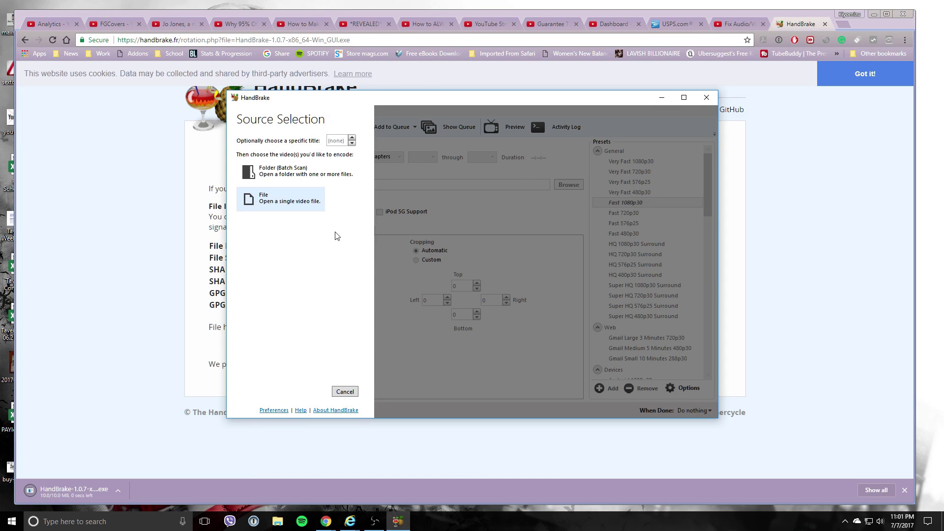
- Open IMG_9228.MOV from W:\YOUTUBE\Video as the HandBrake source file
{"action": "left_click_drag", "start_coordinate": [466, 98], "coordinate": [409, 87]}
{"action": "left_click", "coordinate": [266, 196]}
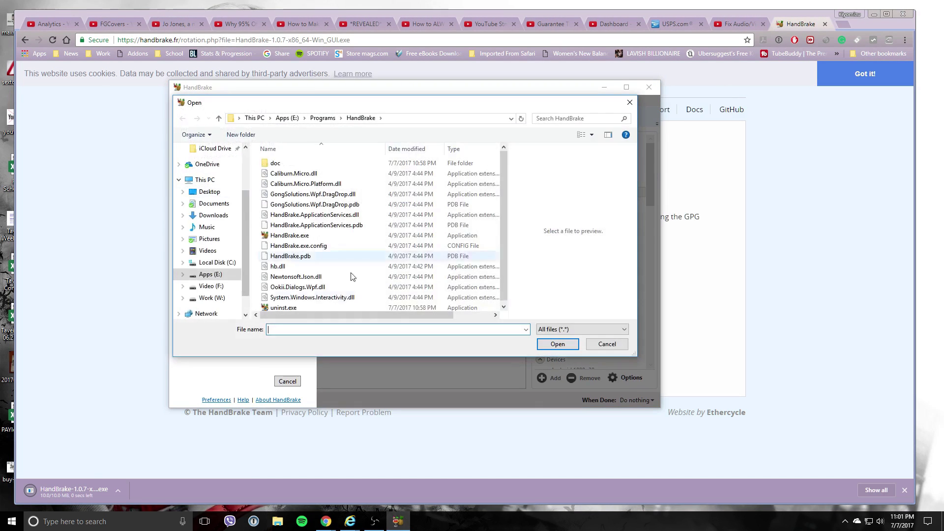
{"action": "scroll", "coordinate": [239, 209], "scroll_direction": "down", "scroll_amount": 2}
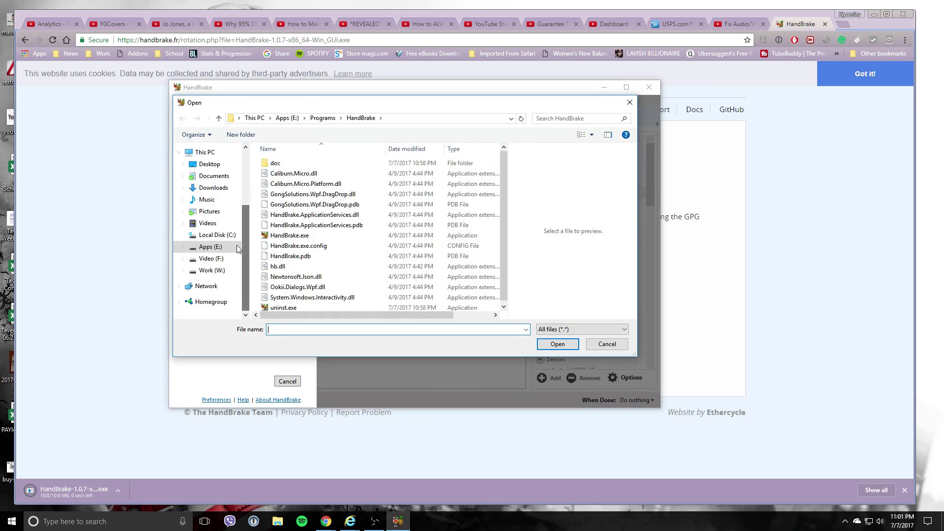
{"action": "left_click", "coordinate": [211, 270]}
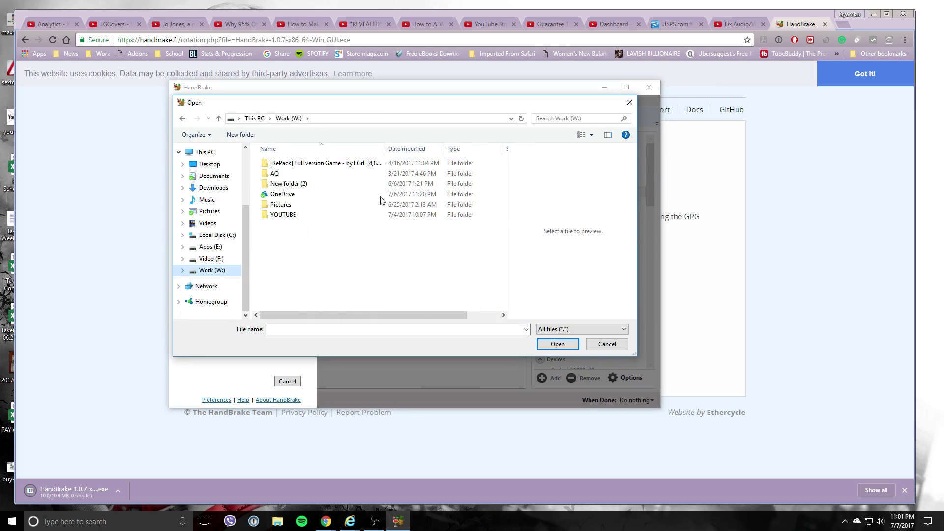
{"action": "left_click", "coordinate": [309, 215]}
{"action": "double_click", "coordinate": [315, 216]}
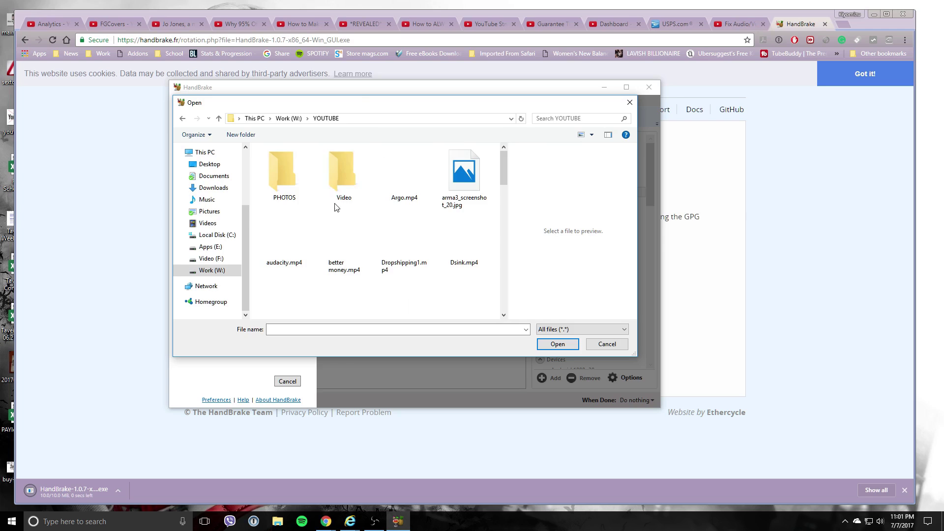
{"action": "left_click", "coordinate": [341, 184]}
{"action": "double_click", "coordinate": [340, 184]}
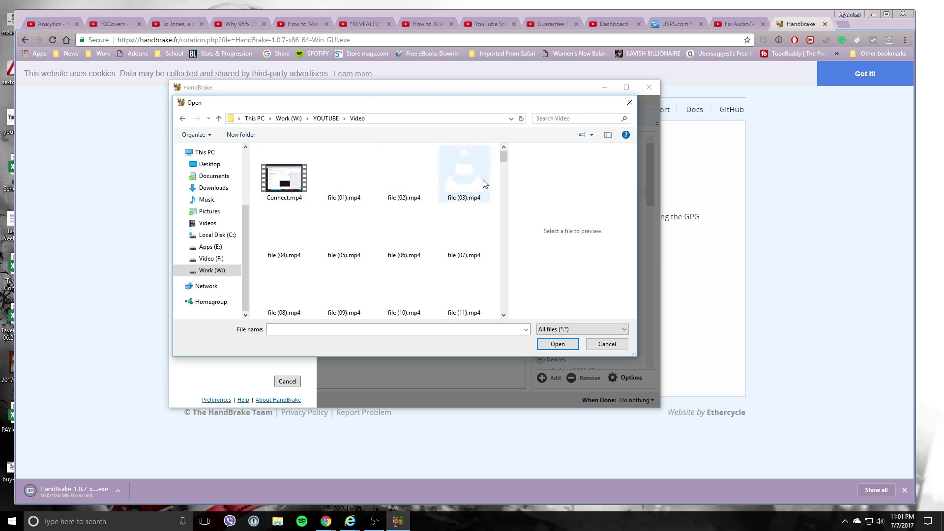
{"action": "left_click_drag", "start_coordinate": [502, 158], "coordinate": [505, 310]}
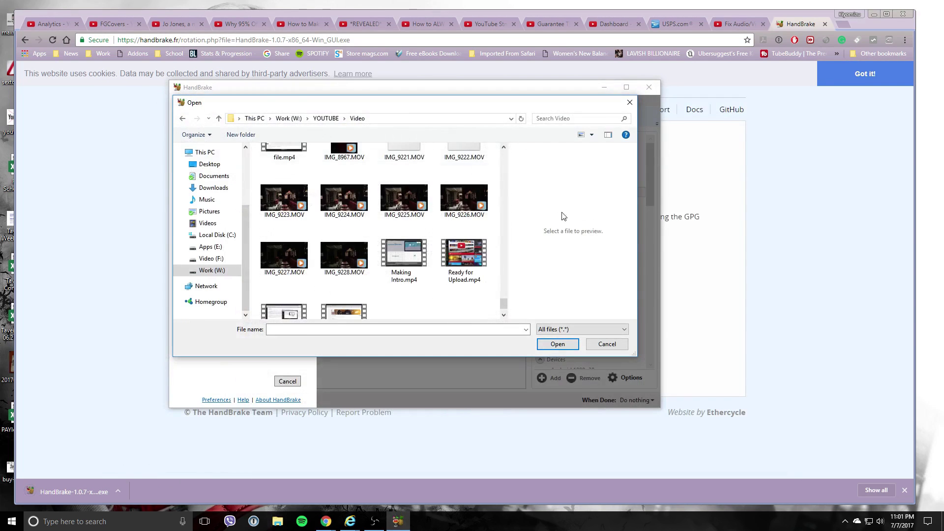
{"action": "left_click", "coordinate": [345, 255]}
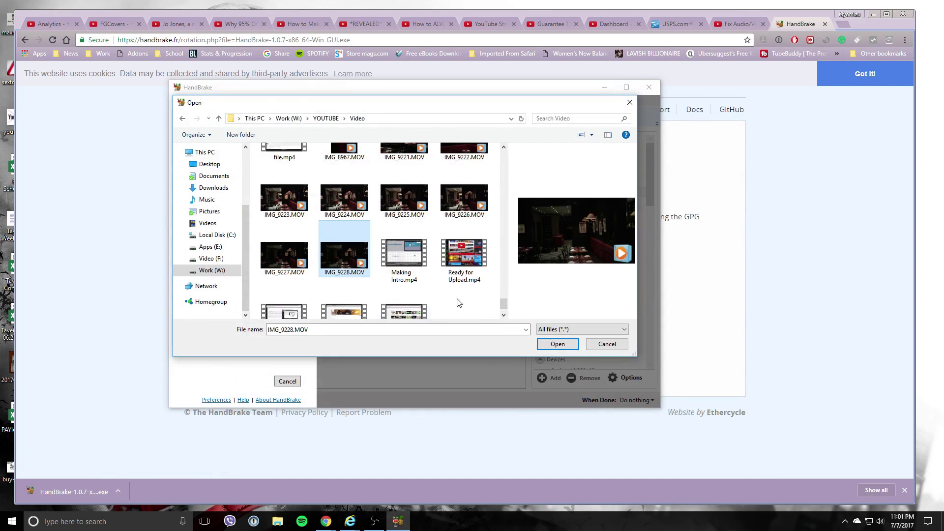
{"action": "left_click", "coordinate": [558, 344]}
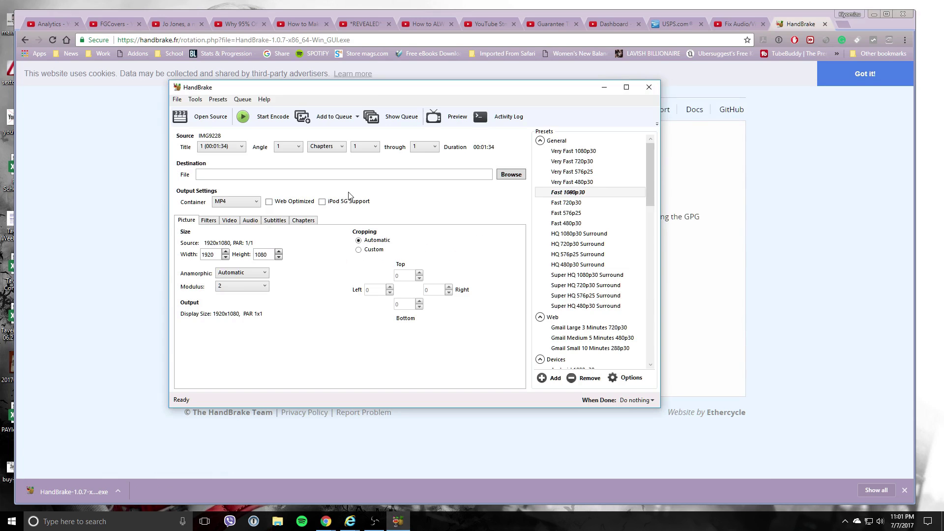
- Maximize the HandBrake window and show the Video tab with H.264 codec and RF 22
{"action": "left_click_drag", "start_coordinate": [374, 89], "coordinate": [346, 44]}
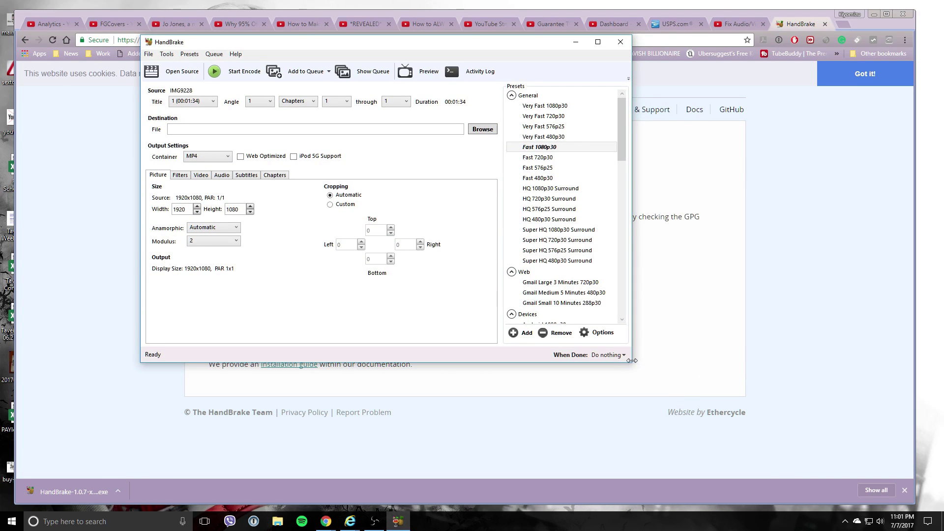
{"action": "left_click_drag", "start_coordinate": [632, 360], "coordinate": [745, 360]}
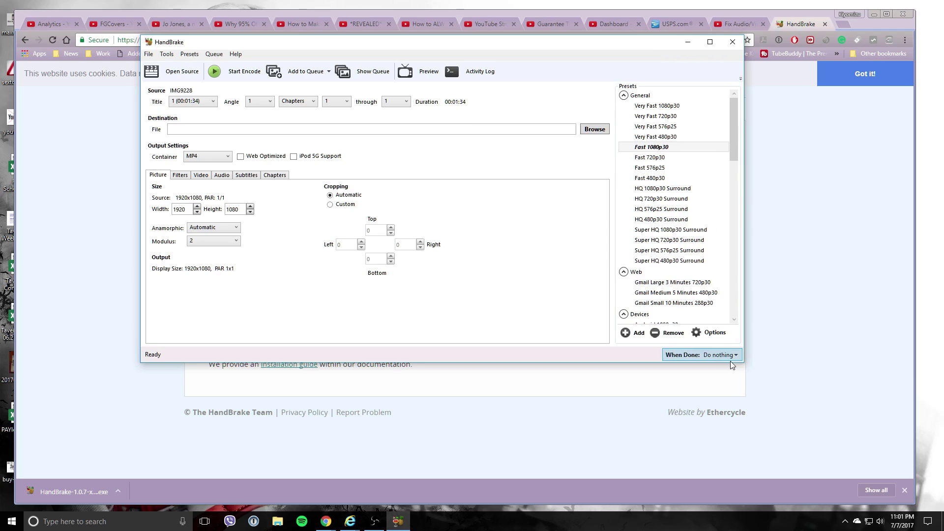
{"action": "left_click", "coordinate": [710, 42]}
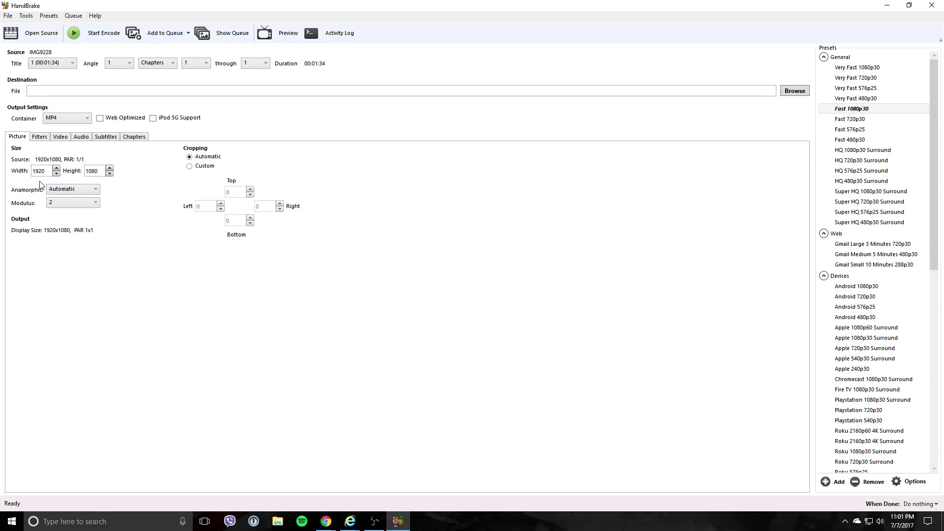
{"action": "left_click", "coordinate": [41, 138]}
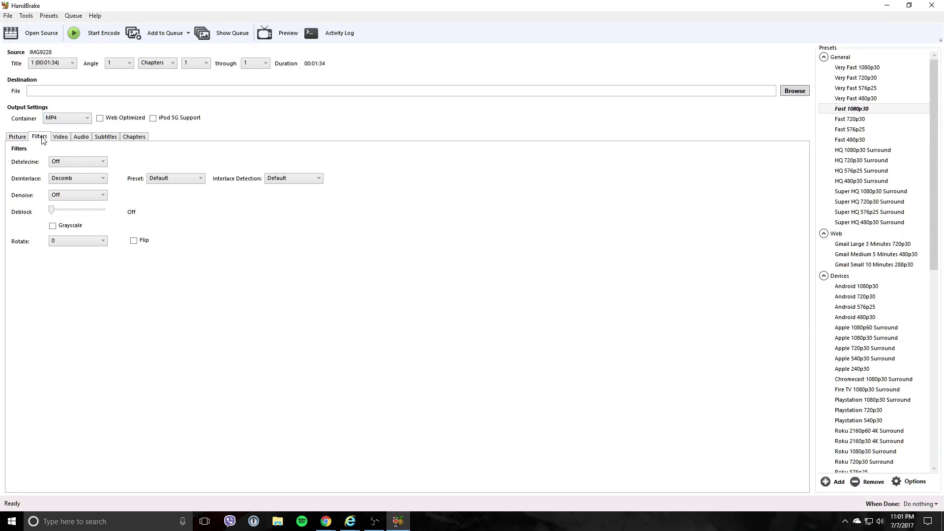
{"action": "left_click", "coordinate": [55, 138]}
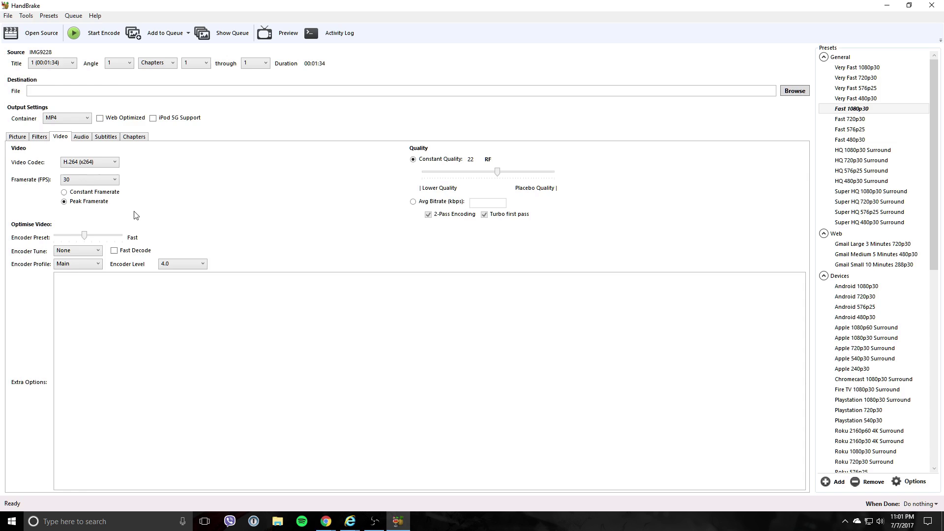
- Set the framerate to Constant Framerate at 30 fps, then view the AAC audio track
{"action": "left_click", "coordinate": [115, 180]}
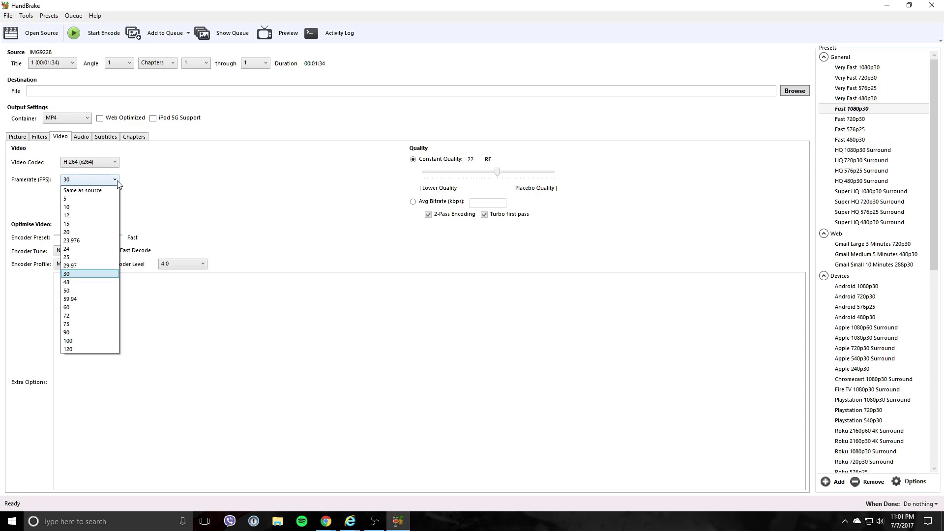
{"action": "left_click", "coordinate": [113, 274]}
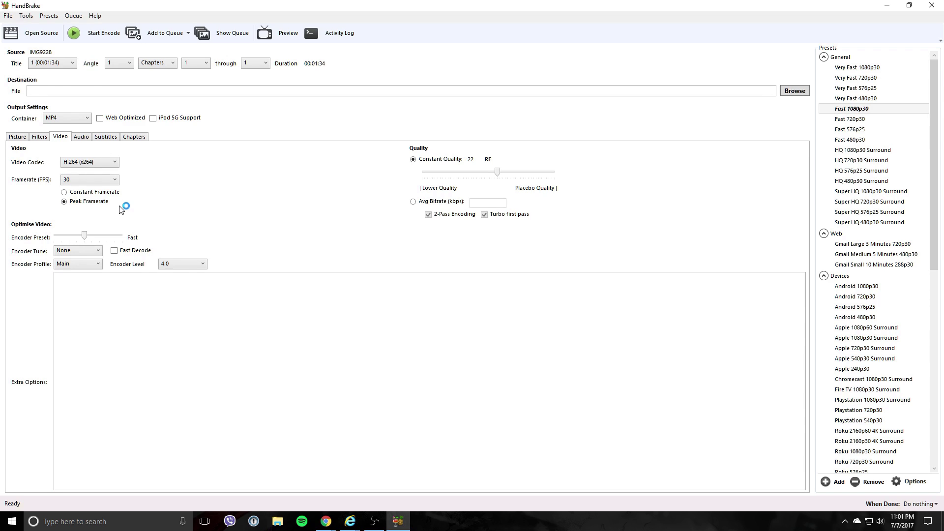
{"action": "left_click", "coordinate": [64, 192]}
{"action": "left_click", "coordinate": [113, 182]}
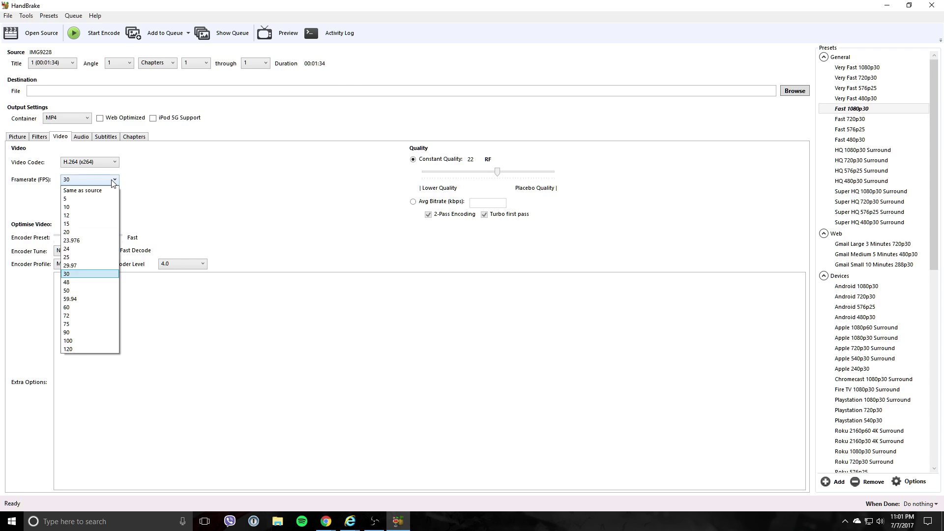
{"action": "left_click", "coordinate": [114, 183]}
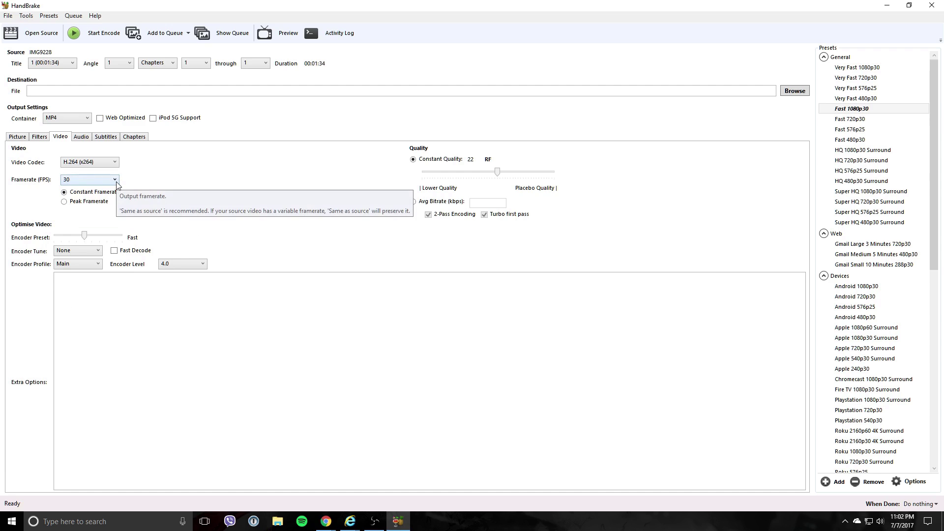
{"action": "left_click", "coordinate": [116, 181]}
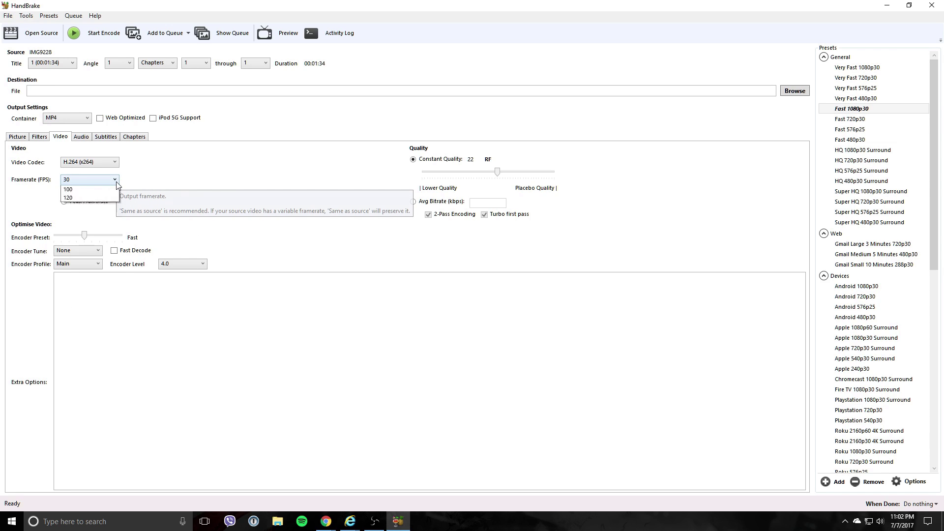
{"action": "left_click", "coordinate": [177, 191]}
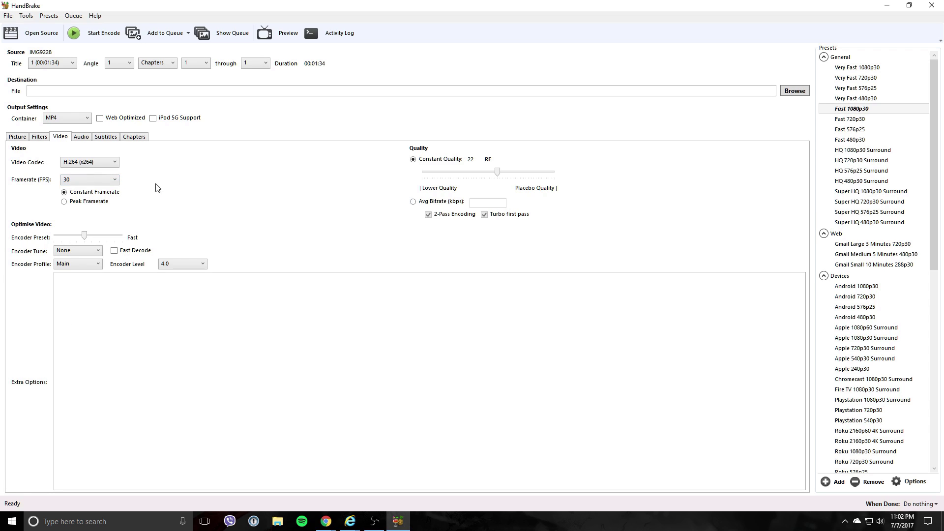
{"action": "left_click", "coordinate": [116, 180]}
{"action": "left_click", "coordinate": [159, 178]}
{"action": "left_click", "coordinate": [83, 138]}
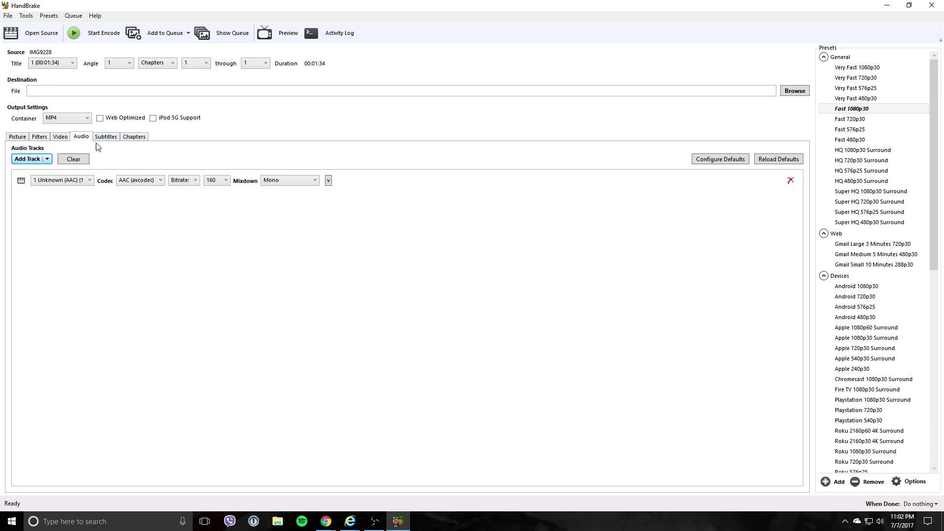
- Look over the Subtitles and Chapters tabs, then go back to the Video tab
{"action": "left_click", "coordinate": [108, 141]}
{"action": "left_click", "coordinate": [145, 137]}
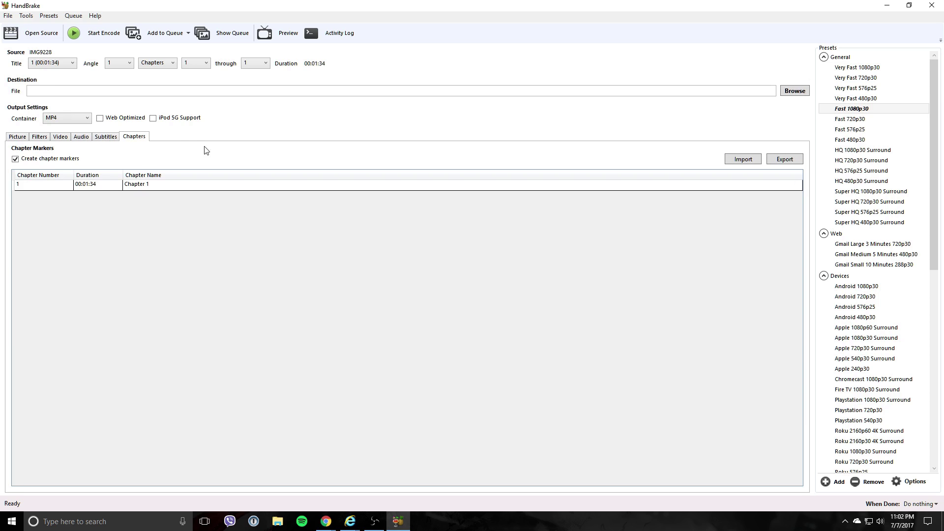
{"action": "left_click", "coordinate": [64, 136]}
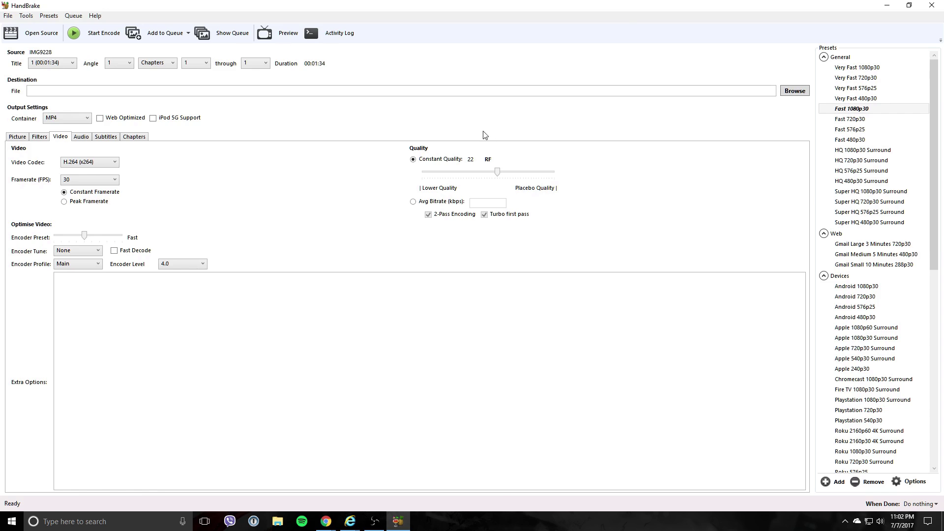
- Save the output as Youtubelive1.mp4 in YOUTUBE\Video, without replacing Youtubelive.mp4
{"action": "left_click", "coordinate": [77, 36]}
{"action": "left_click", "coordinate": [48, 94]}
{"action": "left_click", "coordinate": [788, 92]}
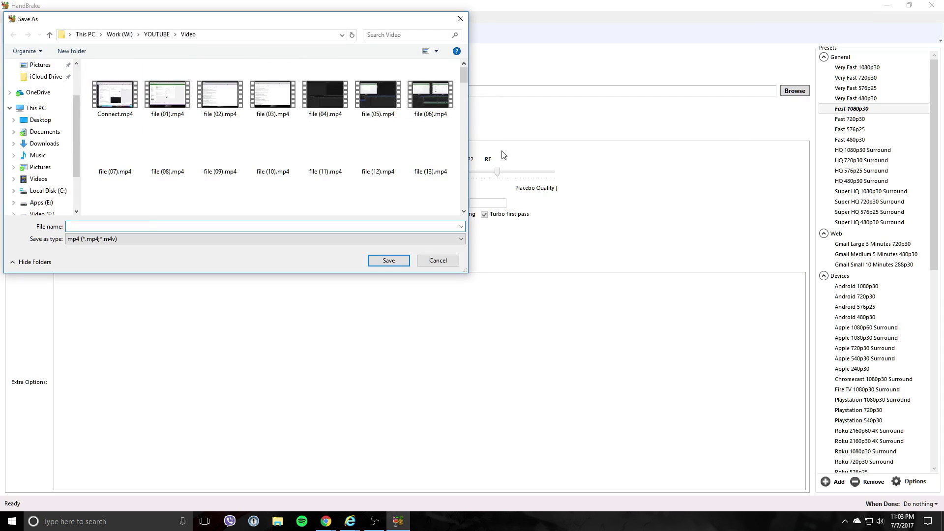
{"action": "left_click_drag", "start_coordinate": [463, 125], "coordinate": [465, 199]}
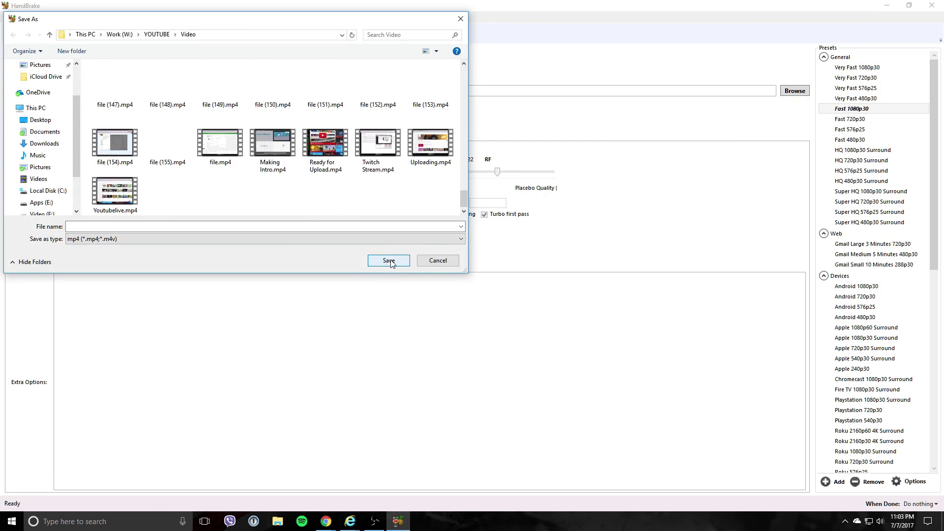
{"action": "left_click", "coordinate": [128, 199]}
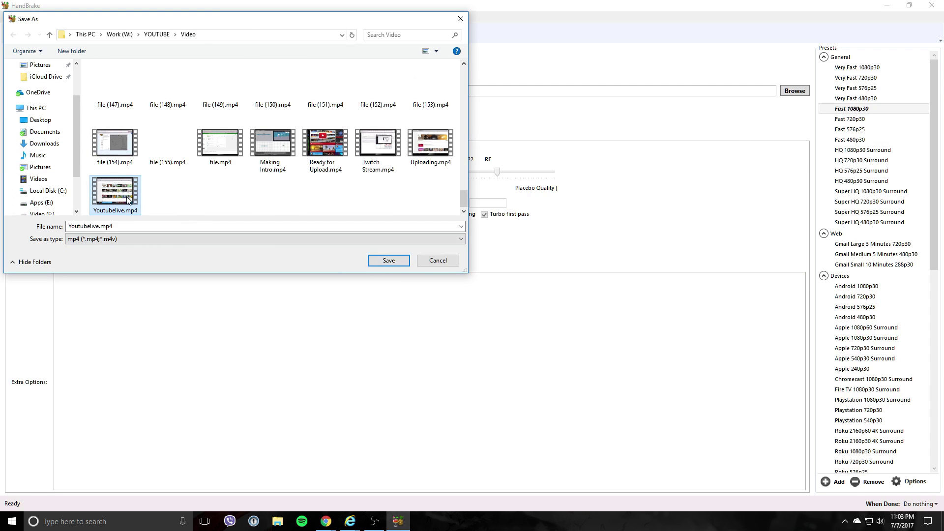
{"action": "left_click", "coordinate": [393, 261]}
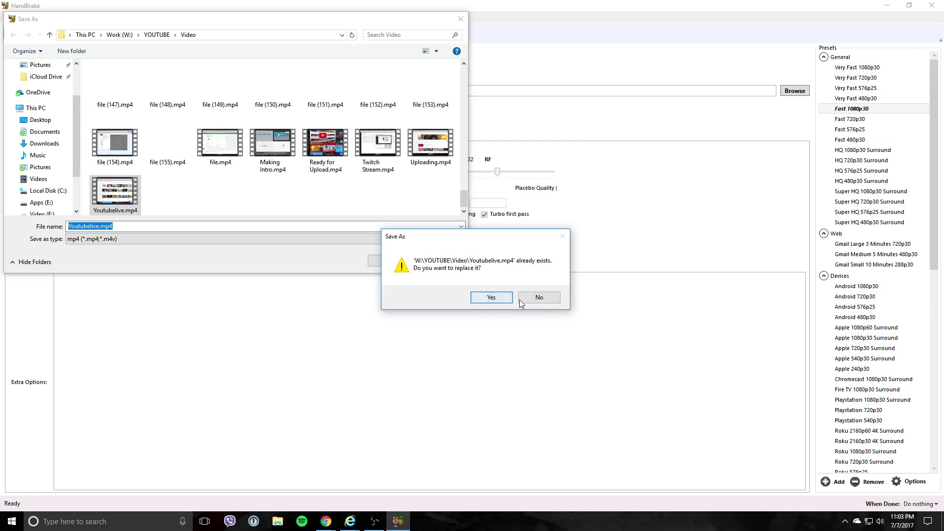
{"action": "left_click", "coordinate": [539, 298]}
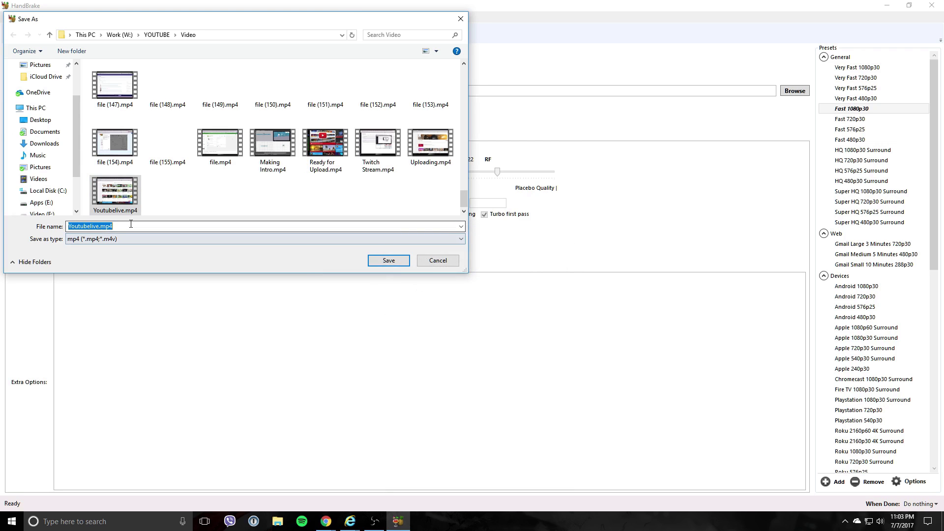
{"action": "left_click", "coordinate": [99, 226]}
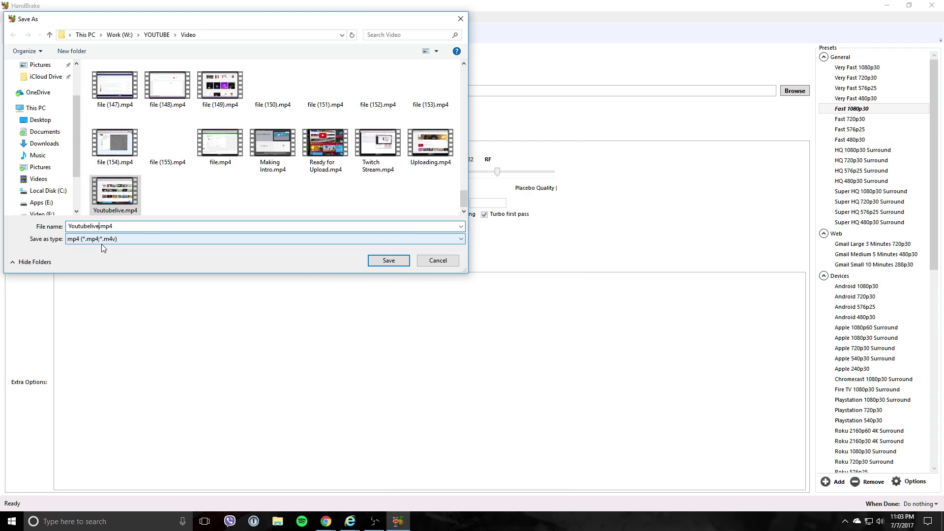
{"action": "type", "text": "1"}
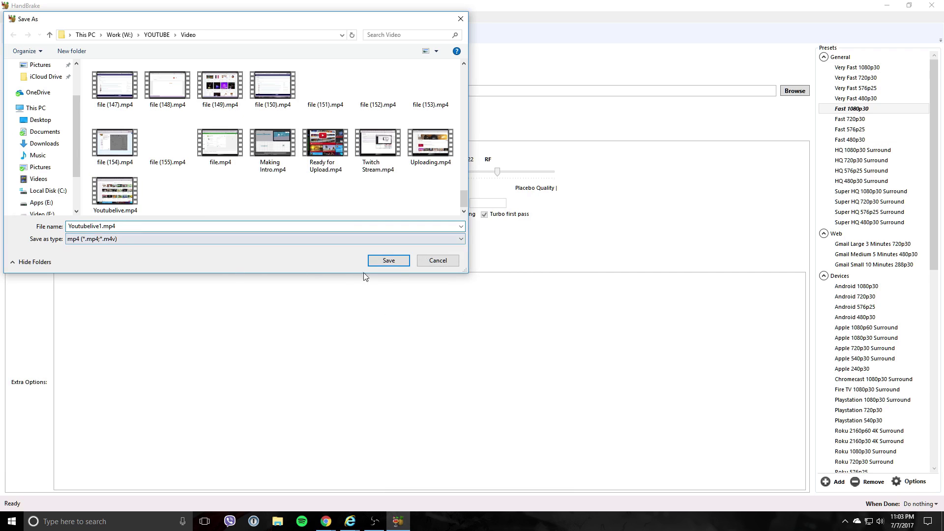
{"action": "left_click", "coordinate": [400, 264]}
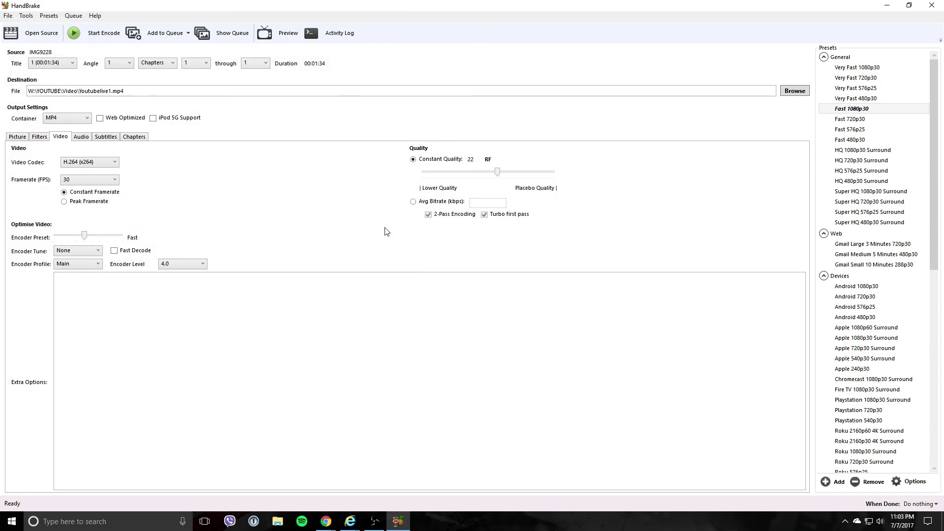
- Start encoding to Youtubelive1.mp4, then stop the encode partway through
{"action": "left_click", "coordinate": [118, 35]}
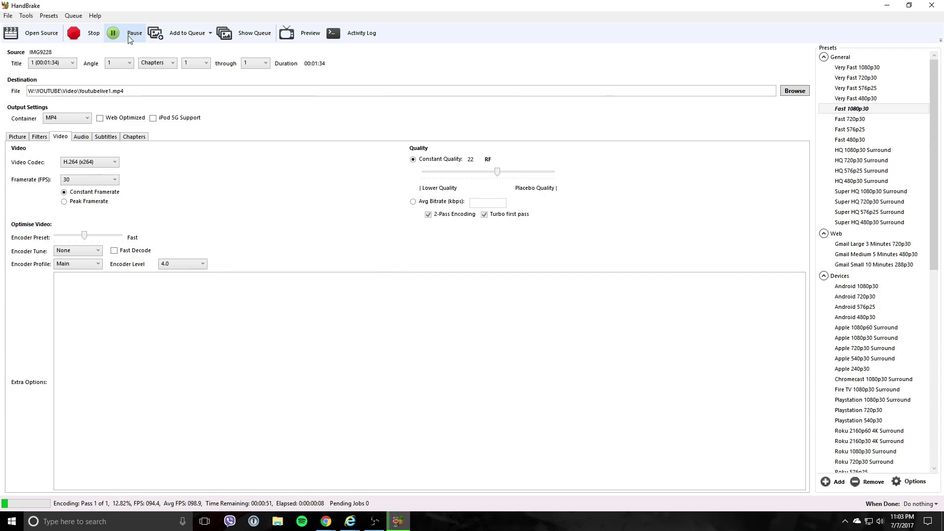
{"action": "left_click", "coordinate": [90, 35]}
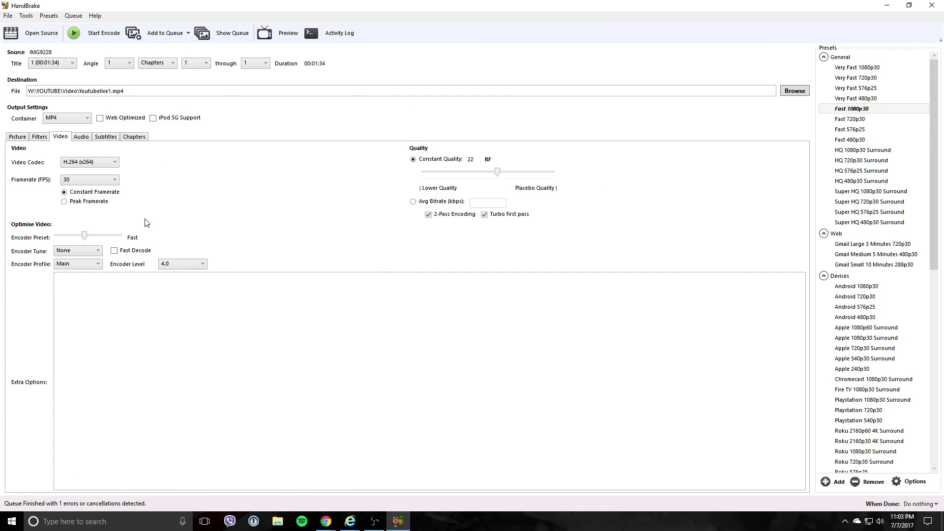
- Exit HandBrake to return to the handbrake.fr download page in Chrome
{"action": "left_click", "coordinate": [932, 6]}
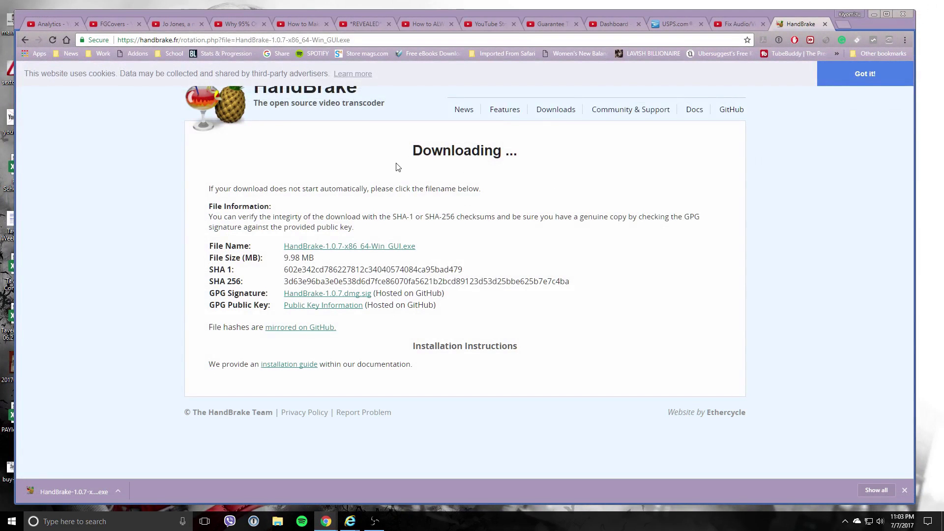